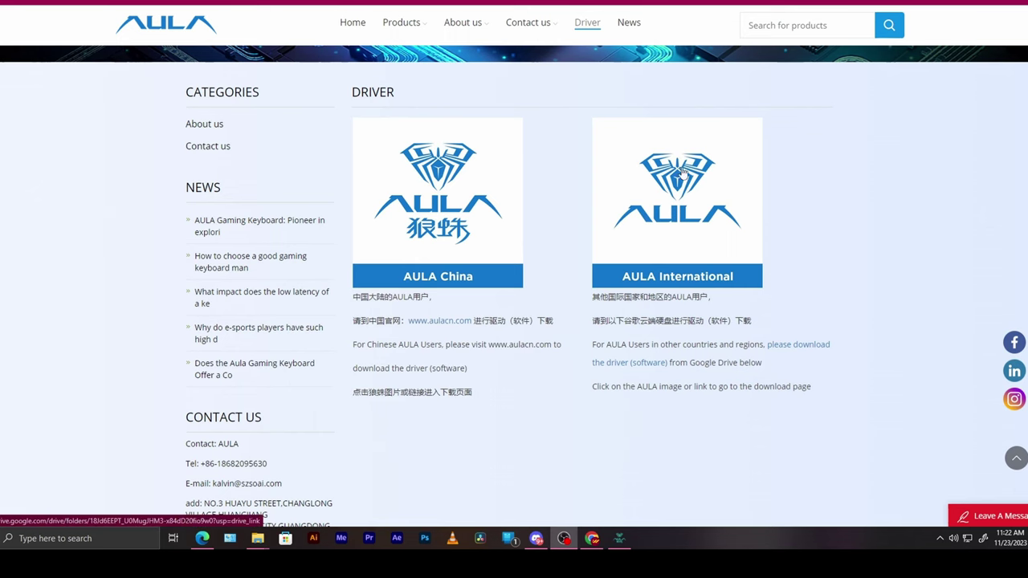
- Examine the AULA website's Driver page, including its download options for AULA China and AULA International
scroll(338, 178, up, 4)
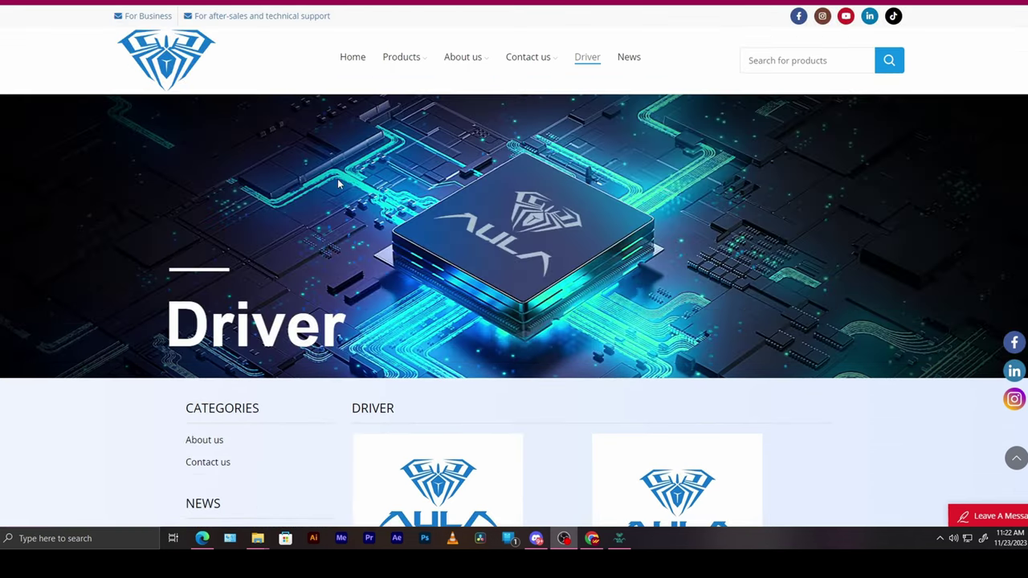
scroll(342, 185, down, 5)
scroll(325, 189, up, 5)
scroll(209, 47, down, 4)
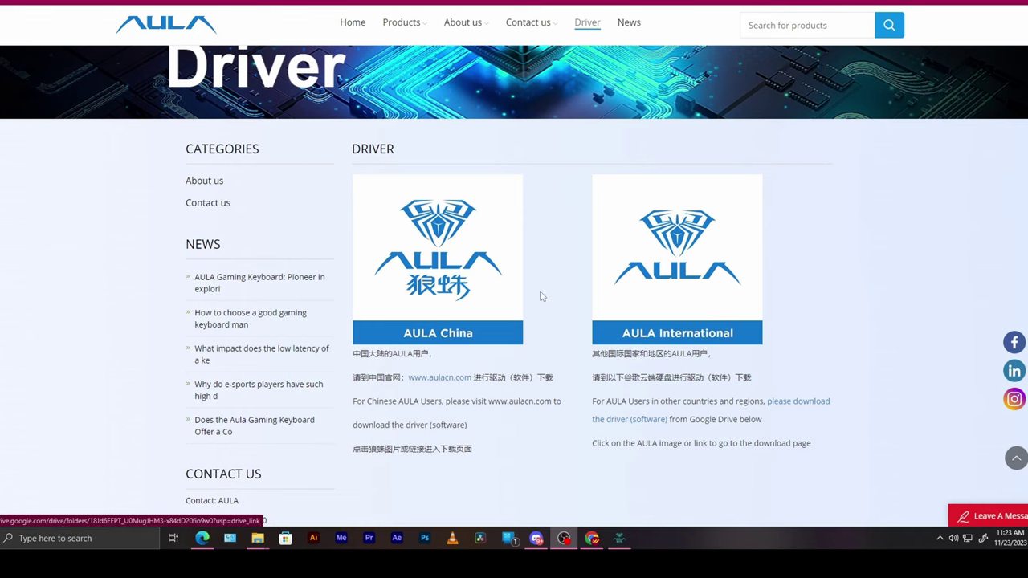
scroll(404, 120, up, 4)
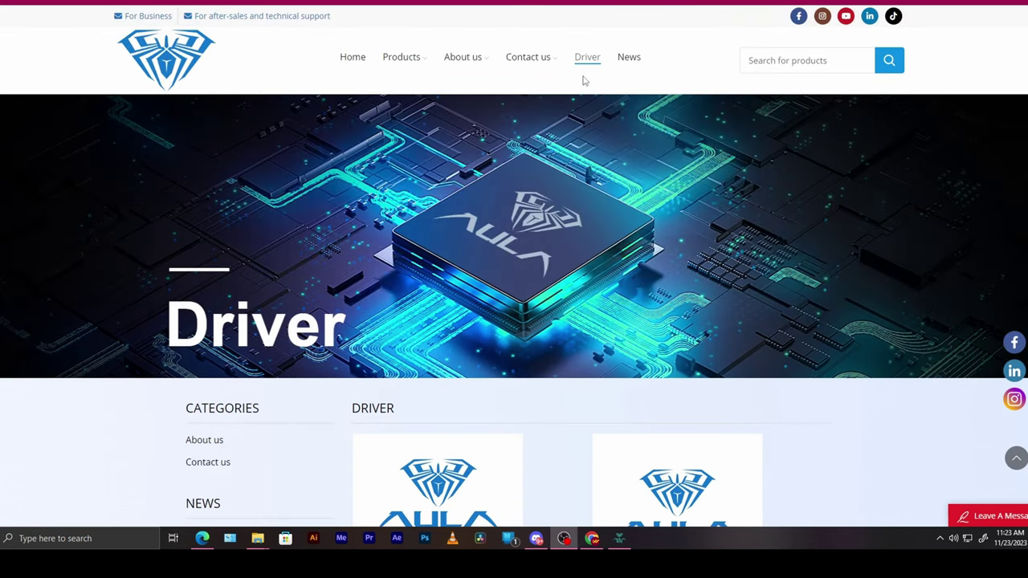
click(588, 58)
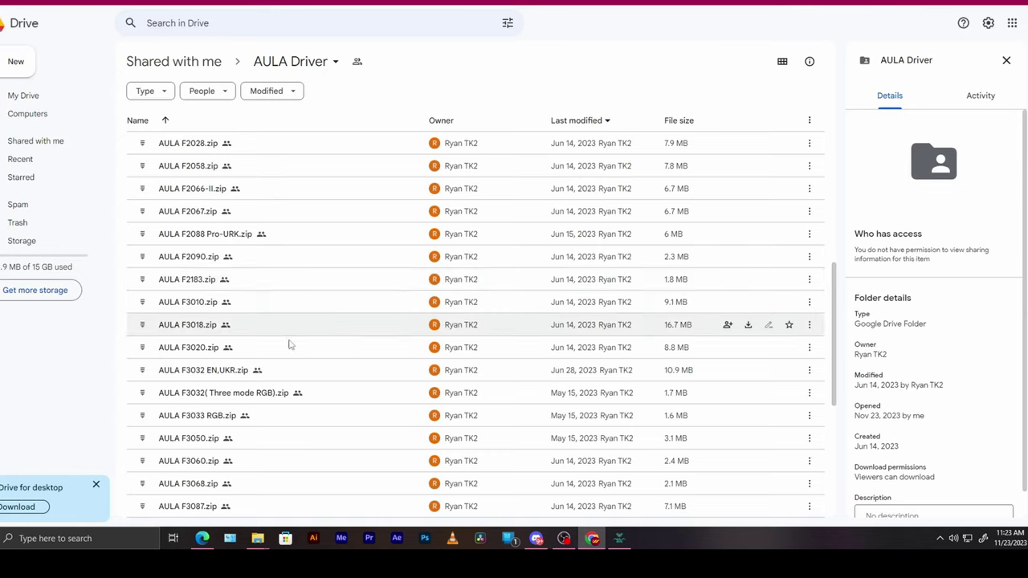
- Switch to the AULA F2058 folder in File Explorer and bring up the AULA keyboard driver application
mouse_move(257, 538)
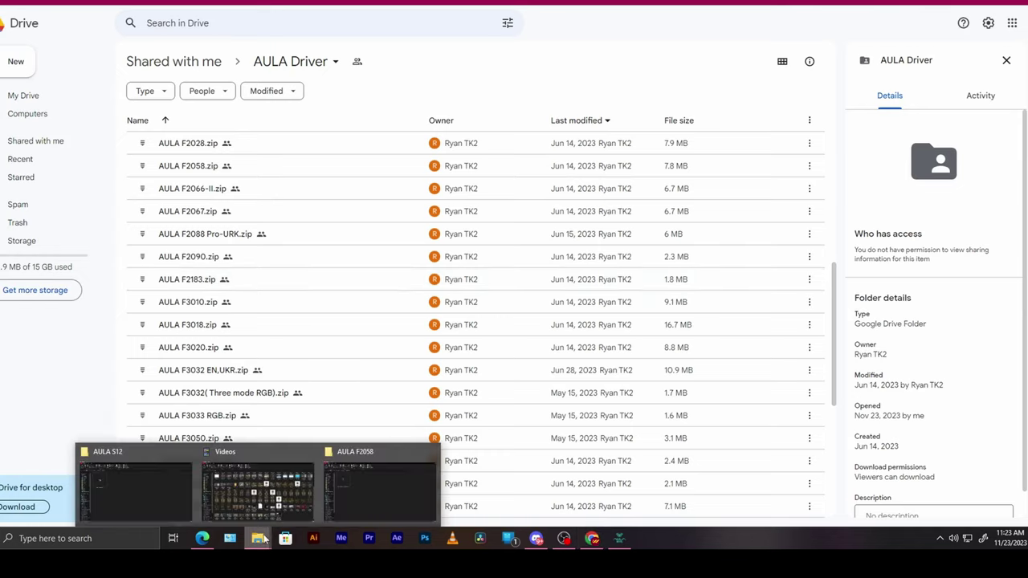
click(333, 486)
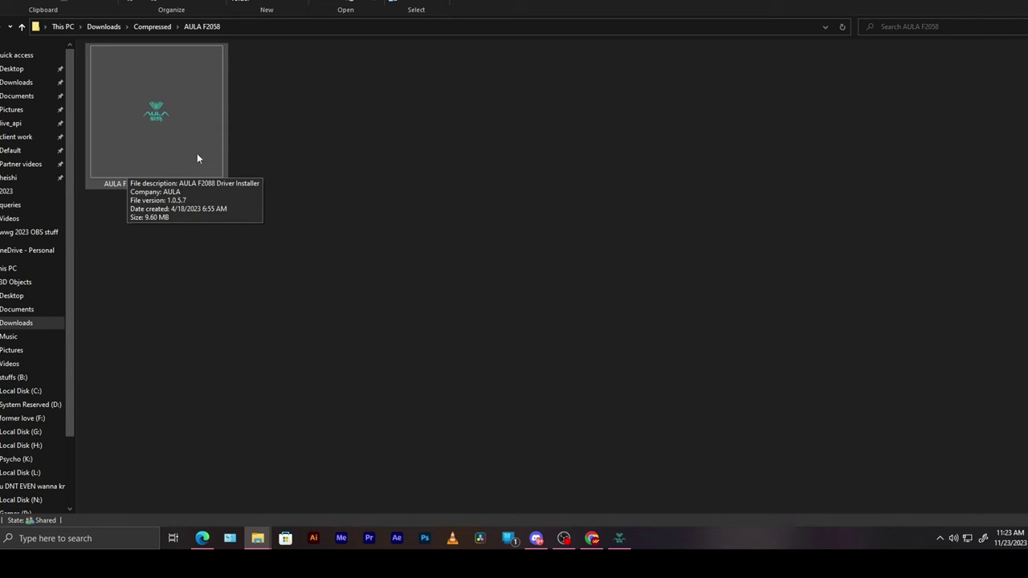
click(622, 540)
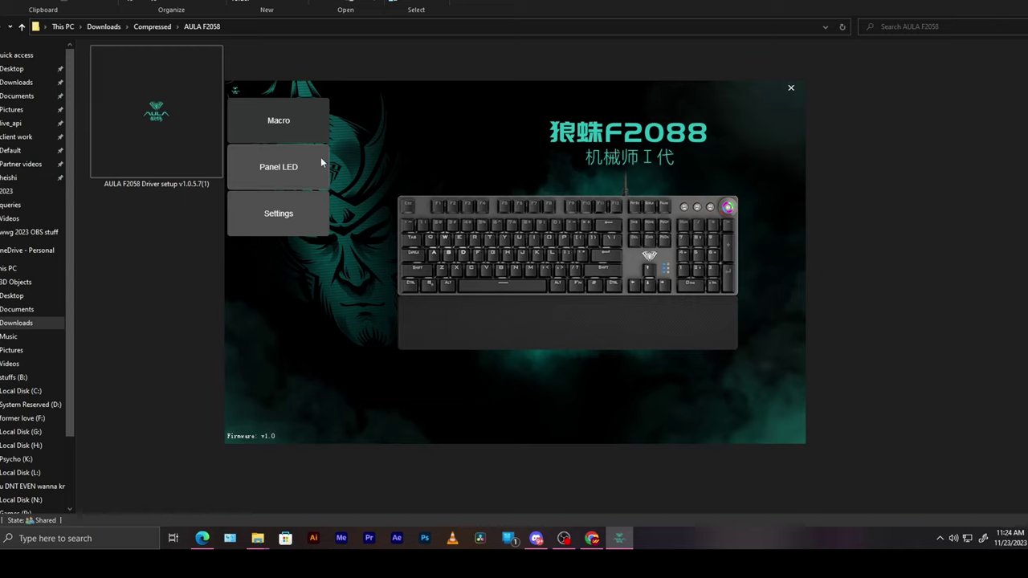
- Look through the driver's Macro, Settings and Panel LED pages, ending on Panel LED
click(286, 175)
click(314, 208)
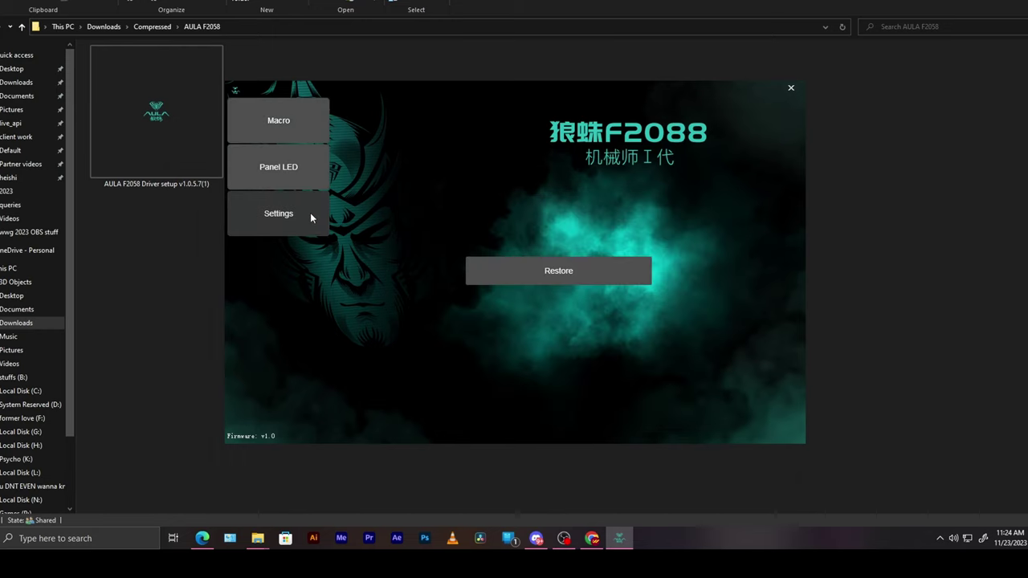
click(308, 180)
click(292, 126)
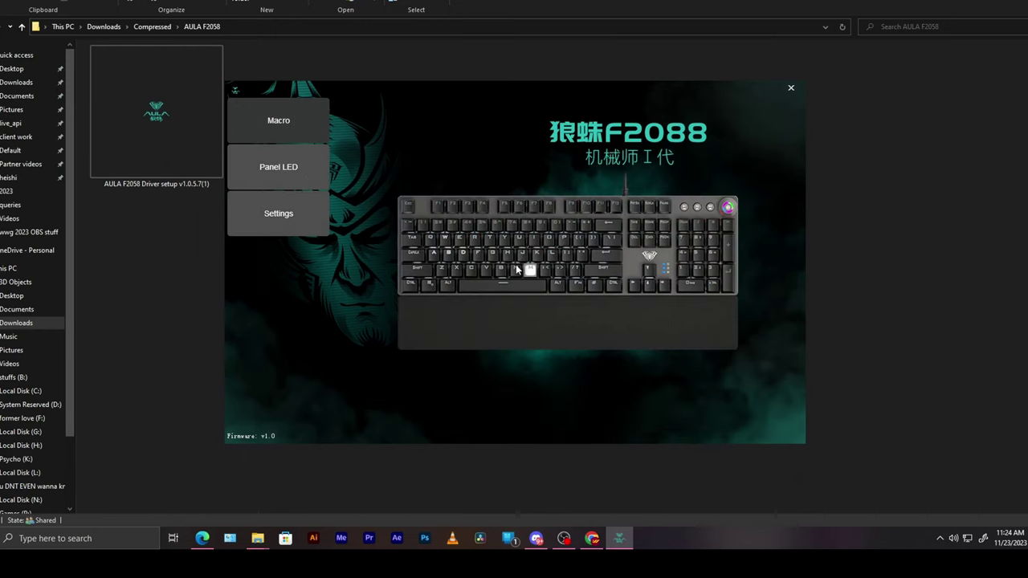
click(302, 171)
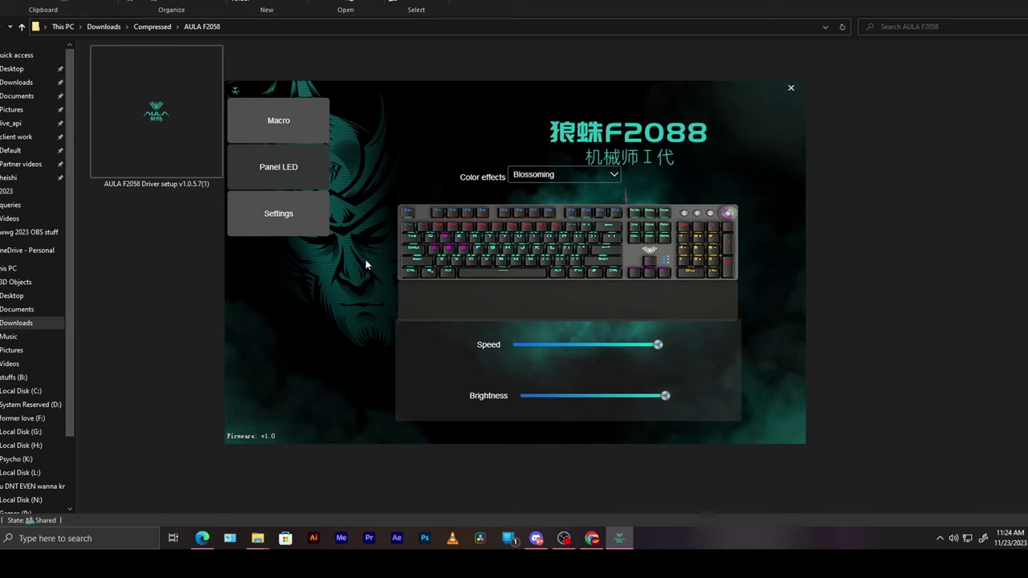
click(285, 214)
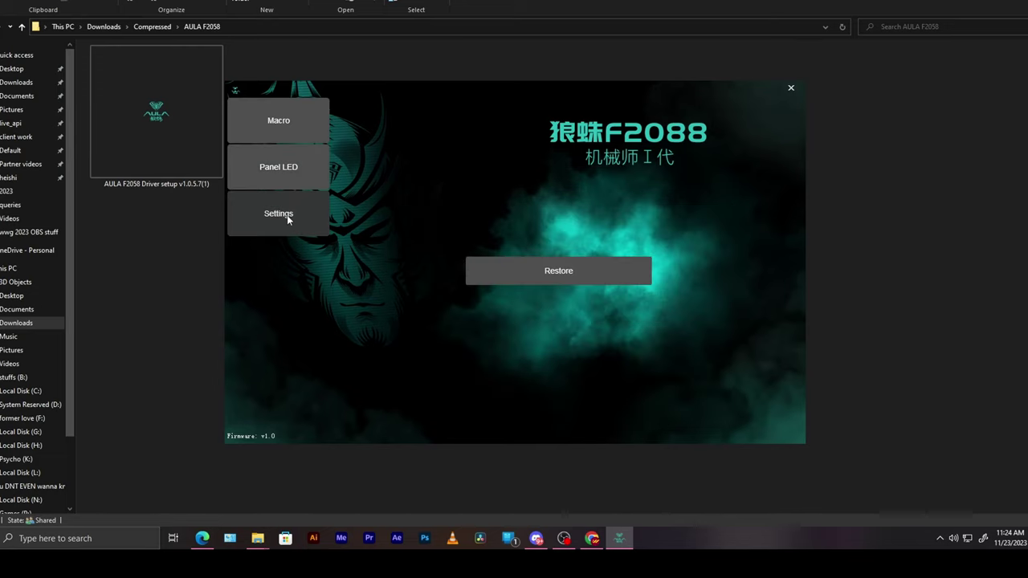
click(275, 167)
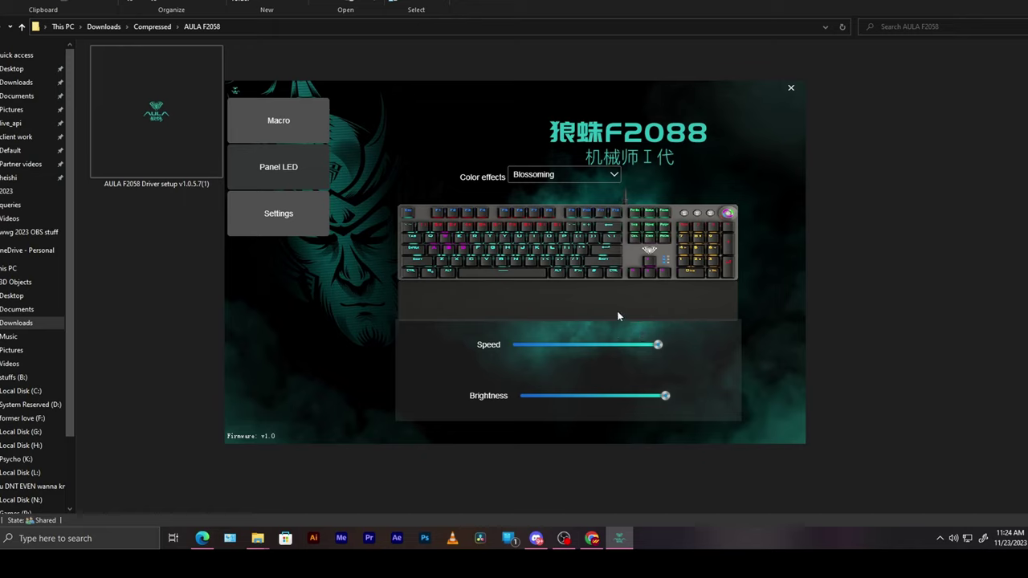
- Try the Swim, Rainbow Wheel and retinue scanning color effects on the keyboard
click(543, 177)
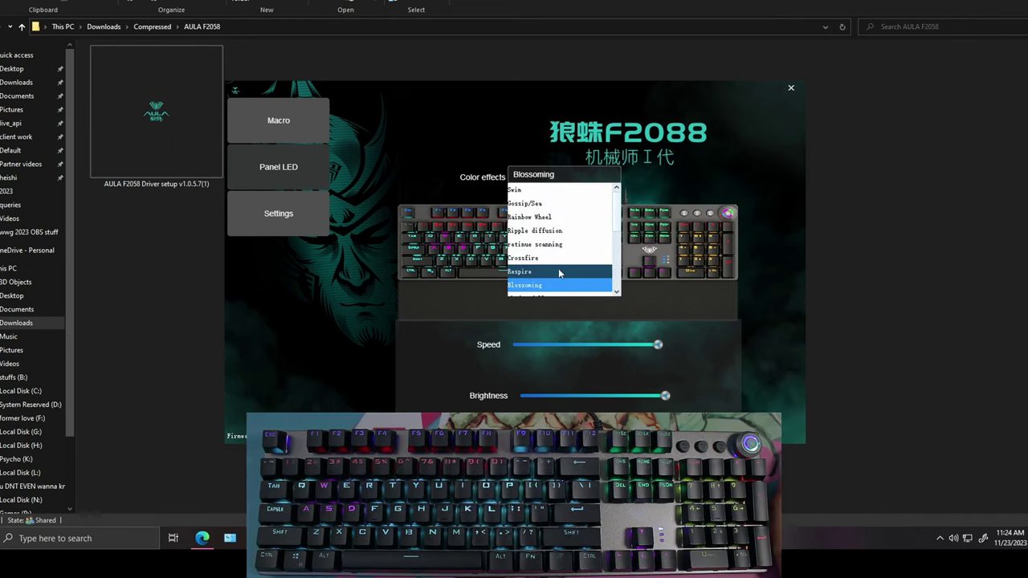
click(584, 189)
click(576, 172)
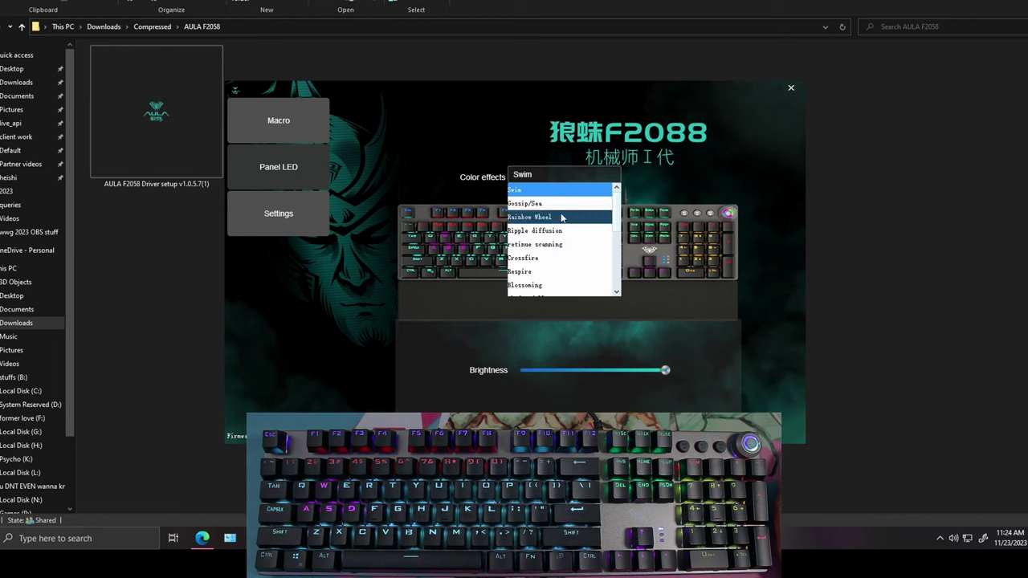
click(591, 217)
click(562, 175)
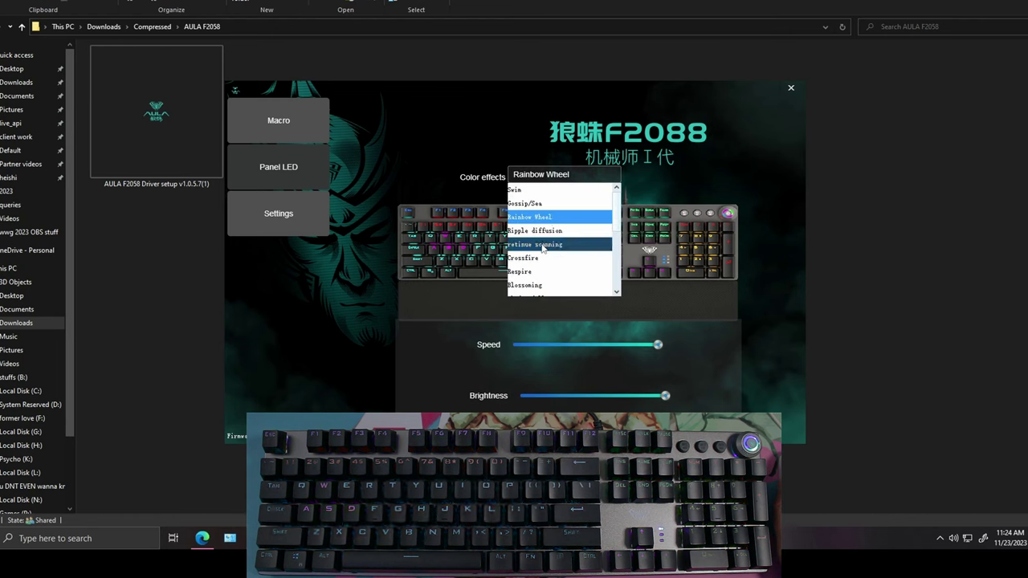
click(552, 226)
- Try the Respire color effect, followed by the Crossfire effect
click(559, 180)
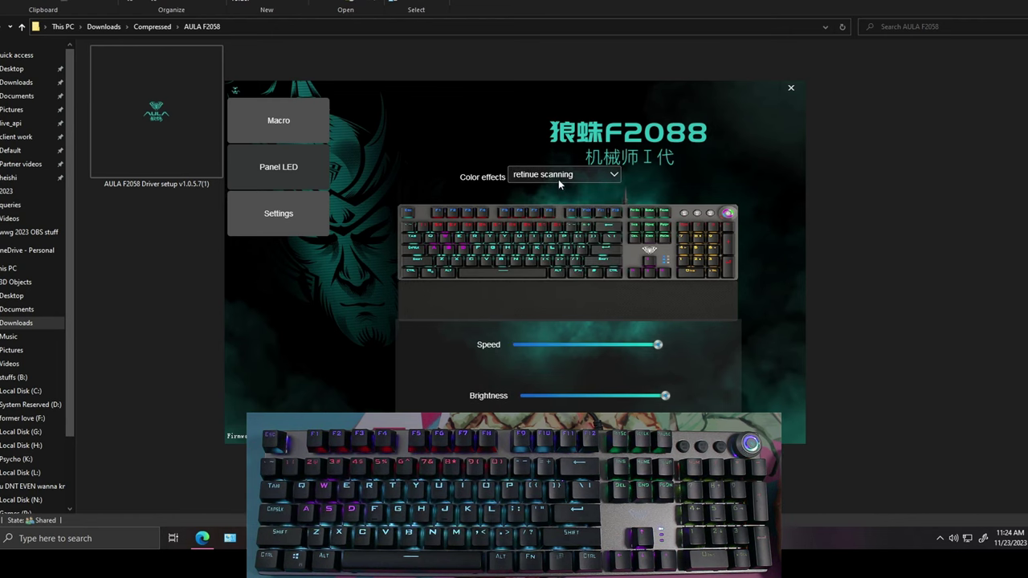
click(554, 259)
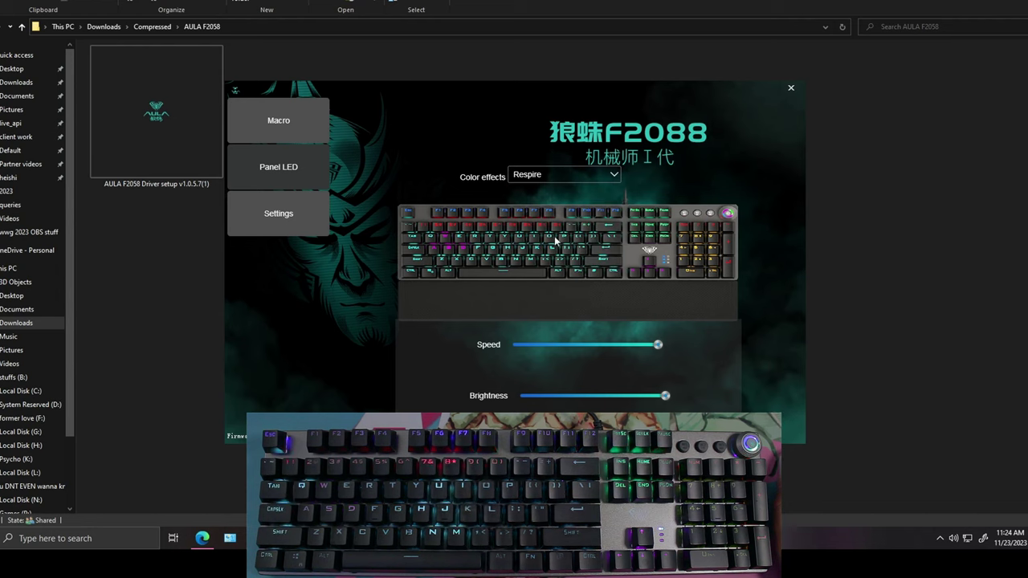
click(560, 184)
key(Up)
key(Return)
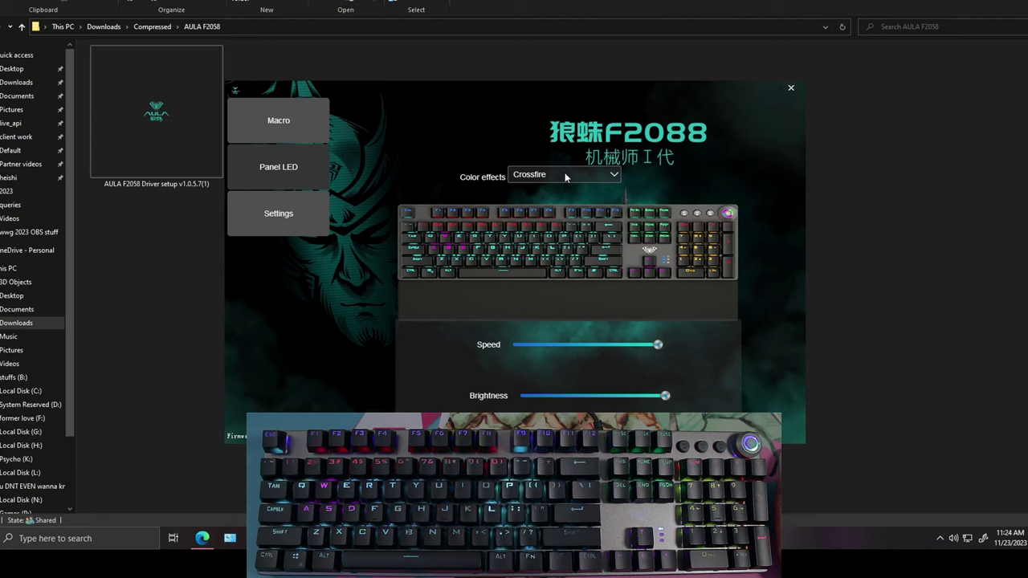
- Set the keyboard's color effect to Instant
click(564, 174)
scroll(559, 265, down, 2)
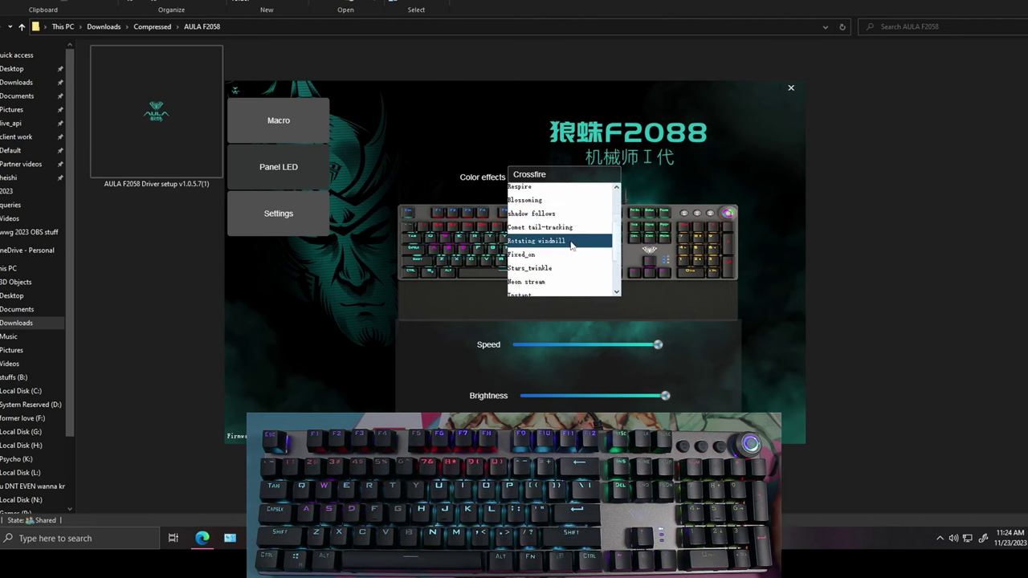
click(559, 285)
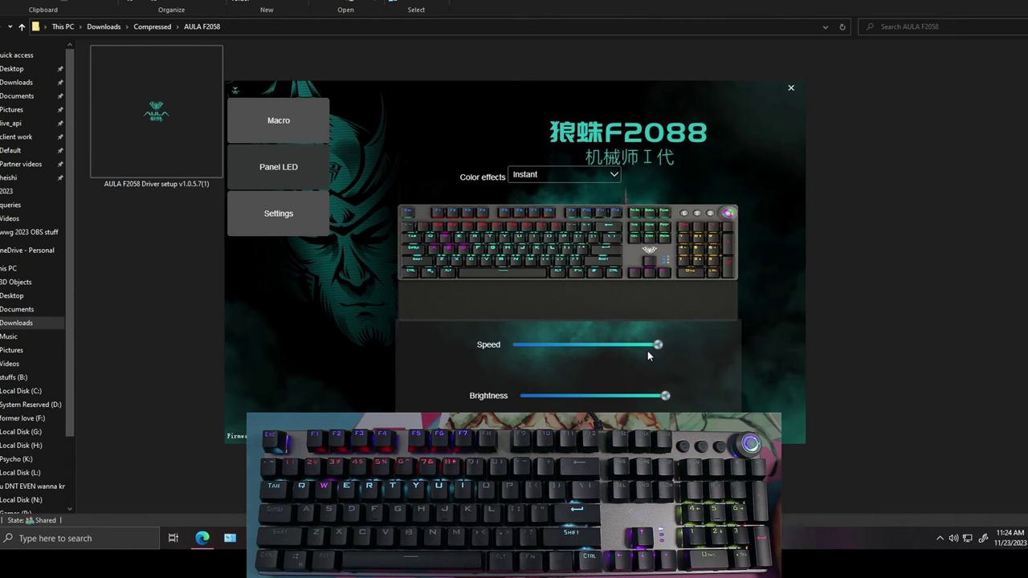
- Test the Instant effect's speed and brightness controls, lowering the brightness to minimum and returning both to maximum
mouse_move(659, 346)
mouse_down()
mouse_move(521, 349)
mouse_move(660, 345)
mouse_up()
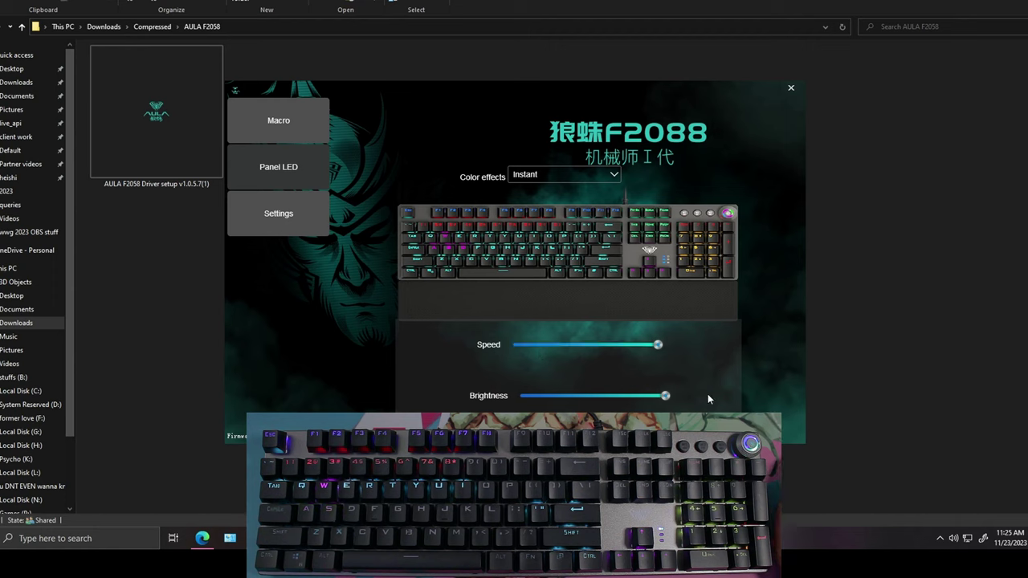
drag(666, 396, 490, 396)
click(665, 396)
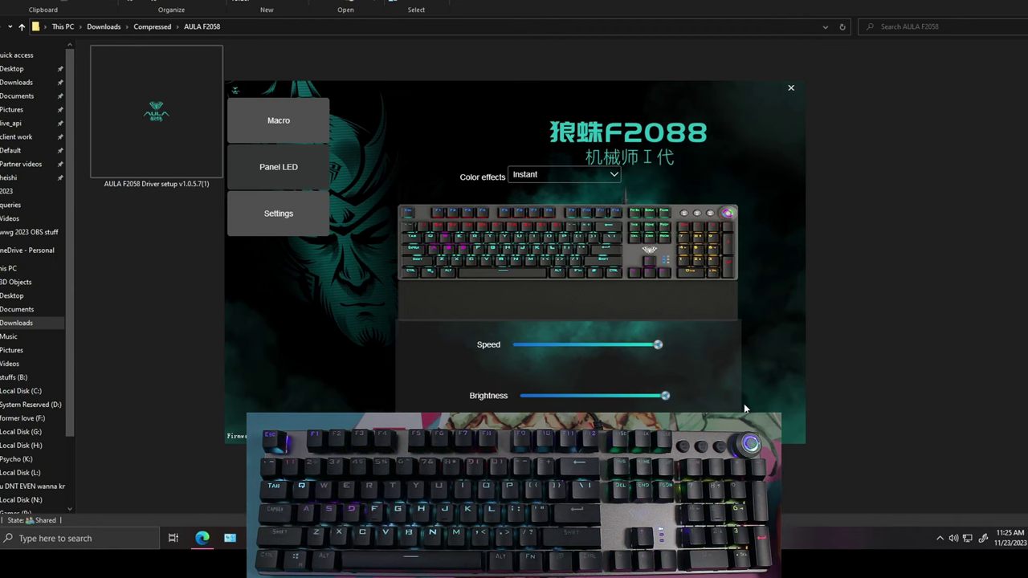